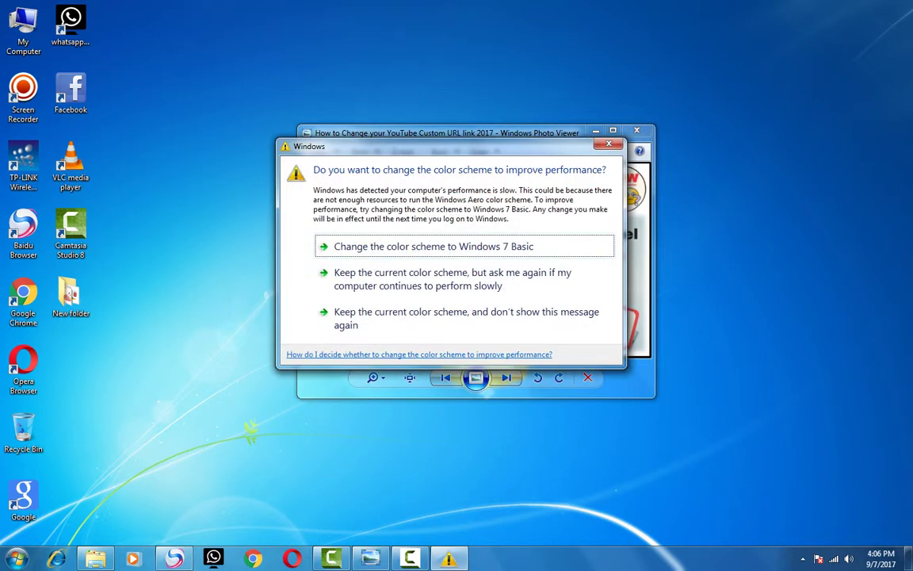
Dismiss the Windows color scheme prompt and examine the custom URL requirements for subscribers, account age and channel icon on the help page
key("Escape")
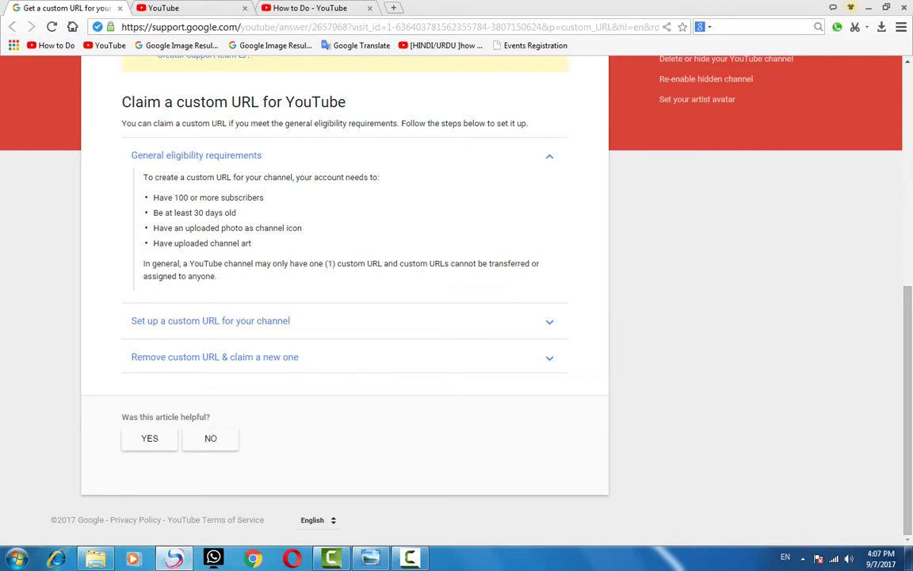
left_click_drag(265, 197, 151, 197)
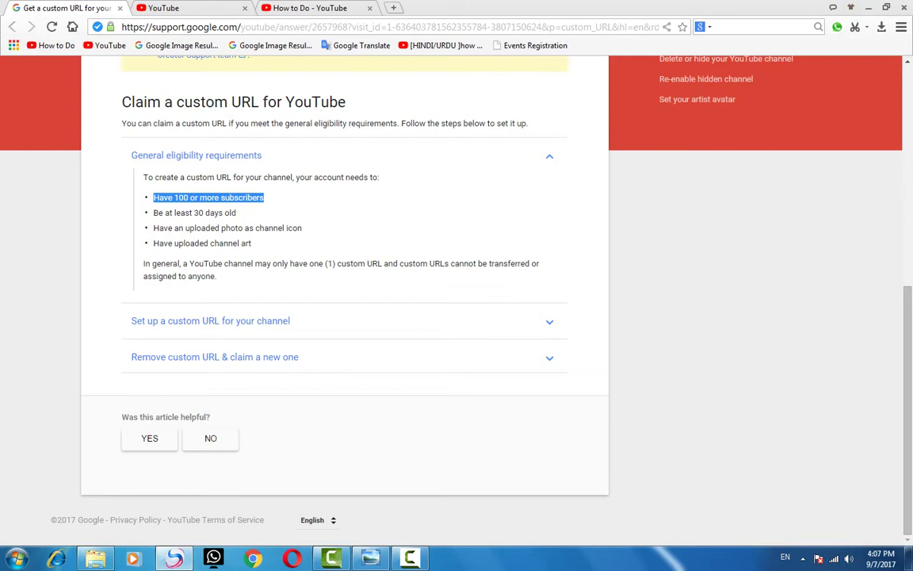
left_click(151, 197)
left_click_drag(265, 197, 153, 197)
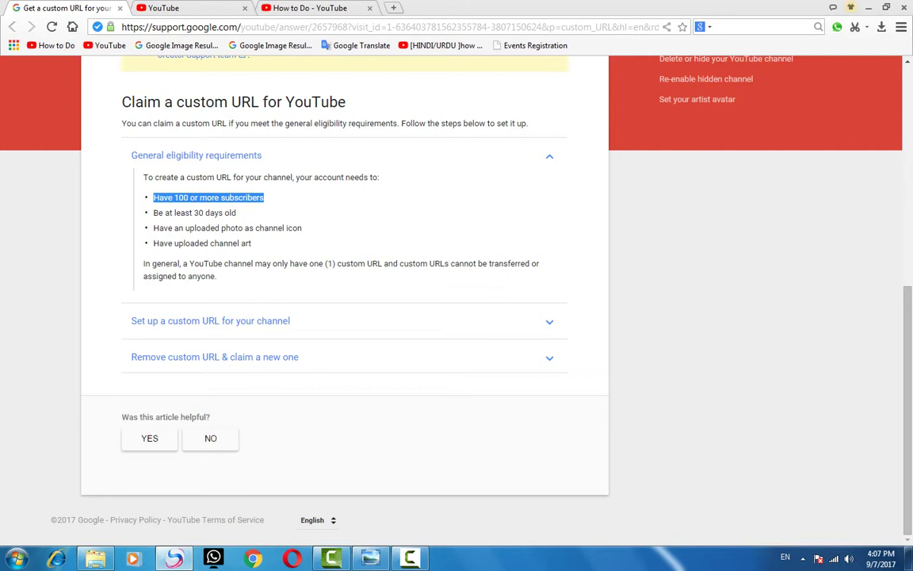
left_click(190, 179)
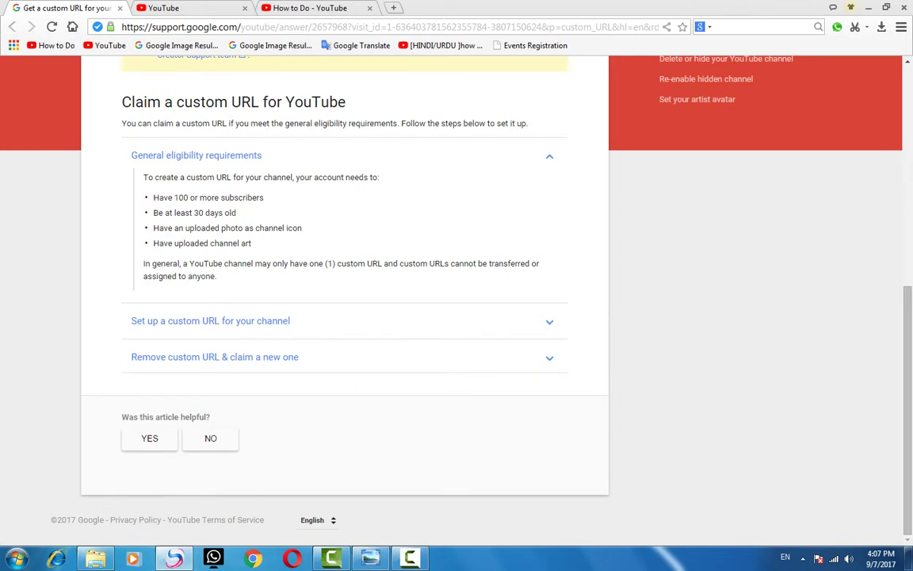
left_click_drag(236, 212, 153, 213)
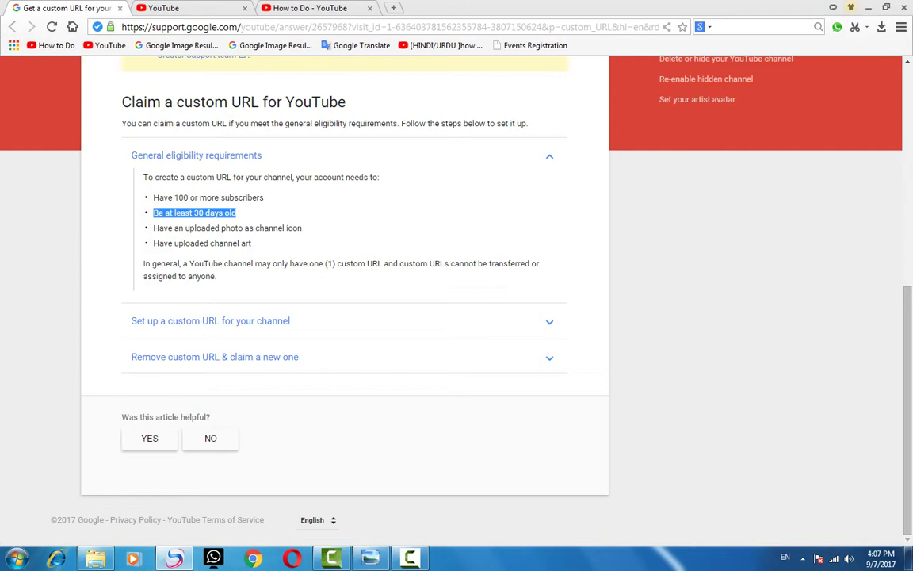
left_click_drag(303, 228, 153, 228)
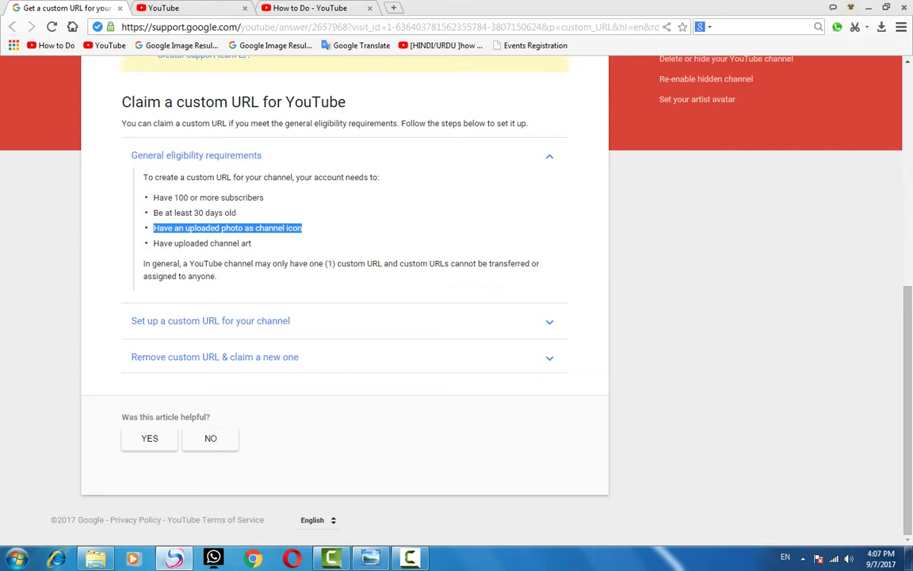
Check the channel's subscriber count and the custom URL eligibility notice in the advanced account settings
key("ctrl+Tab")
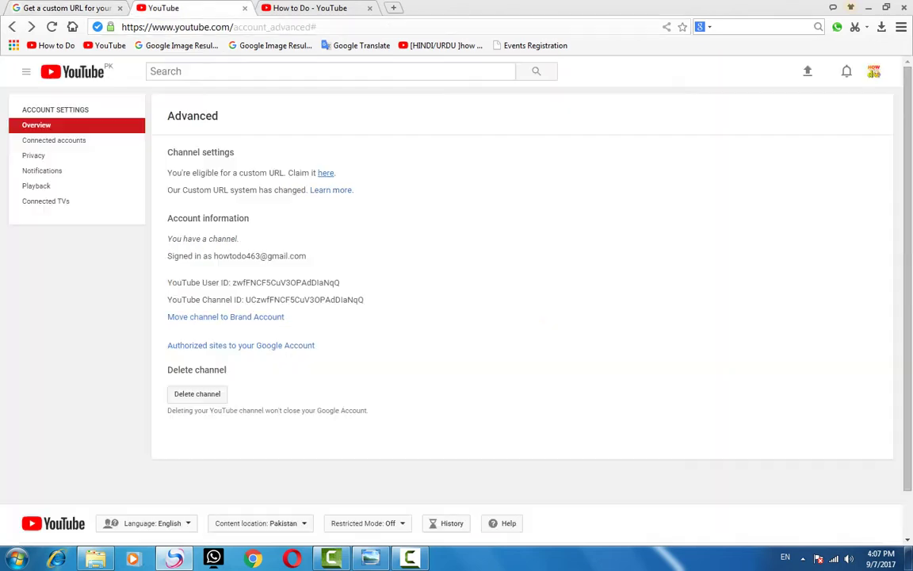
key("ctrl+Tab")
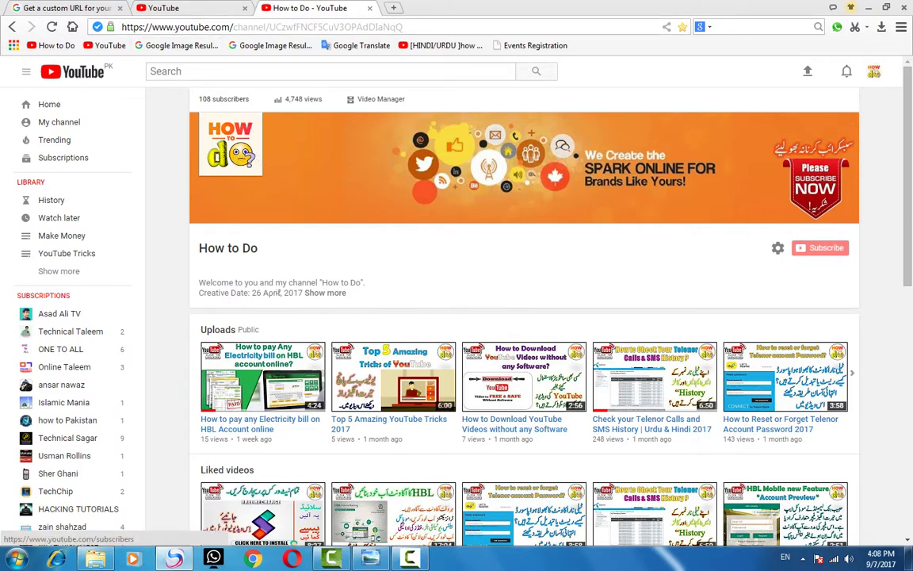
mouse_move(199, 99)
left_mouse_down()
mouse_move(249, 99)
mouse_move(198, 99)
left_mouse_up()
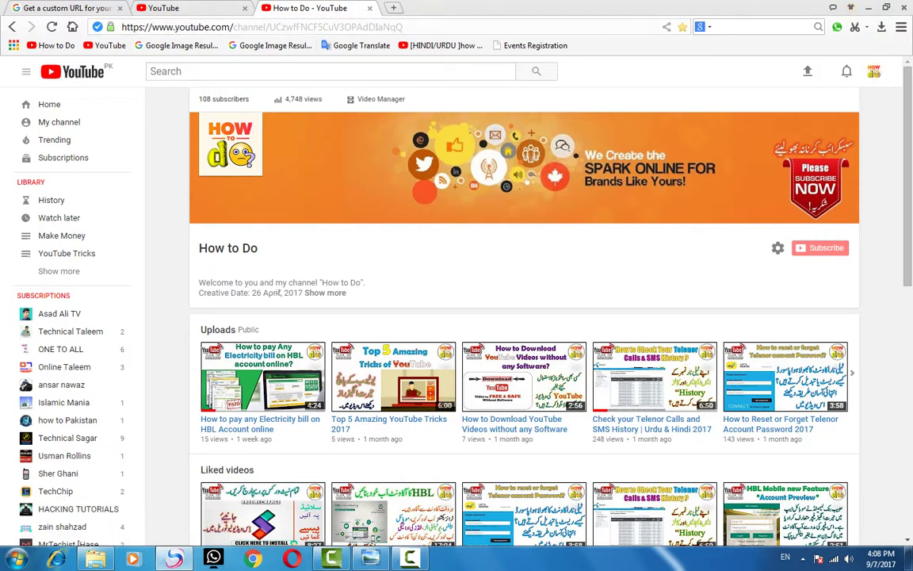
key("ctrl+shift+Tab")
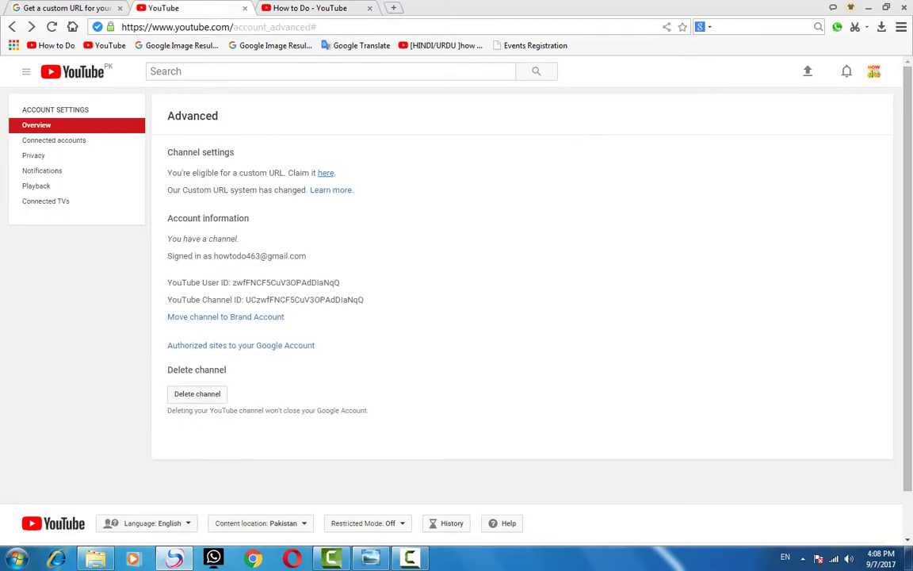
left_click_drag(288, 173, 337, 173)
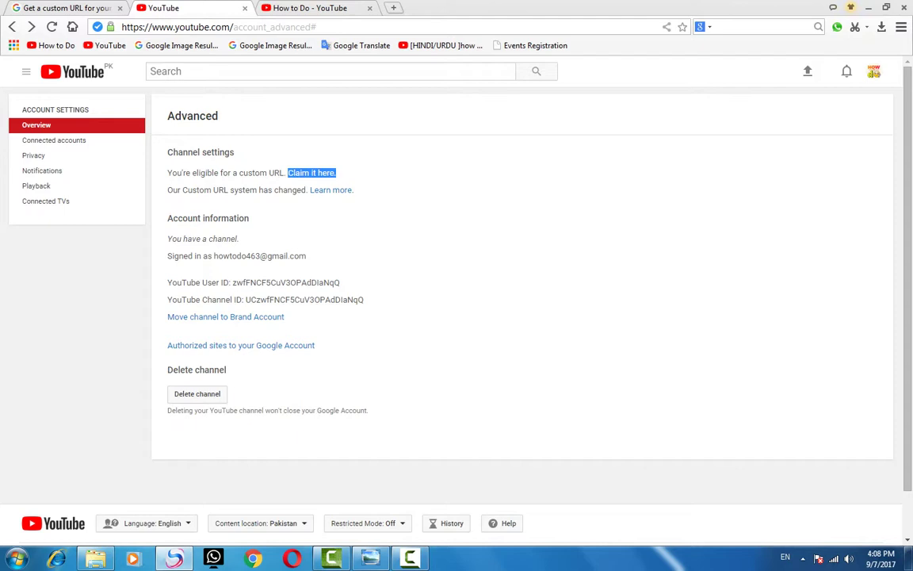
left_click(337, 173)
left_click_drag(288, 173, 338, 173)
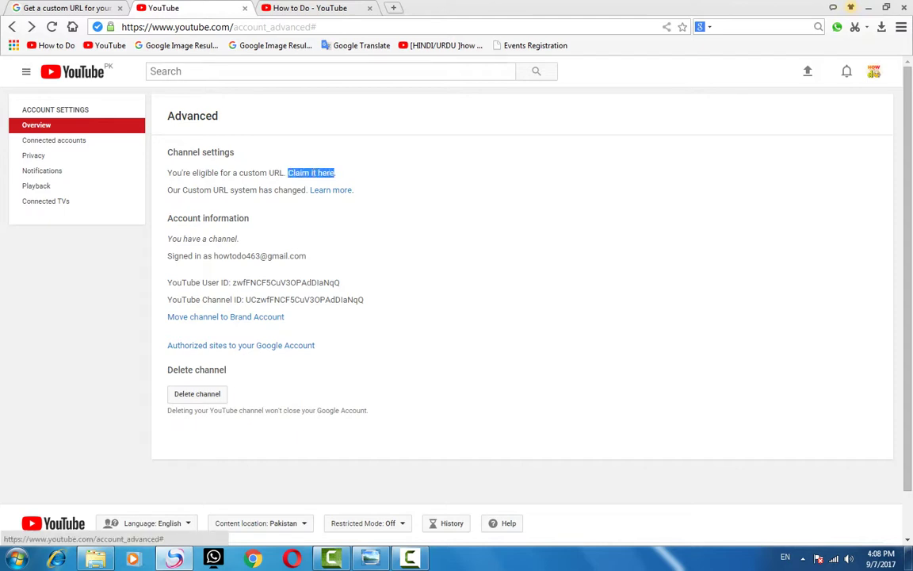
left_click(310, 8)
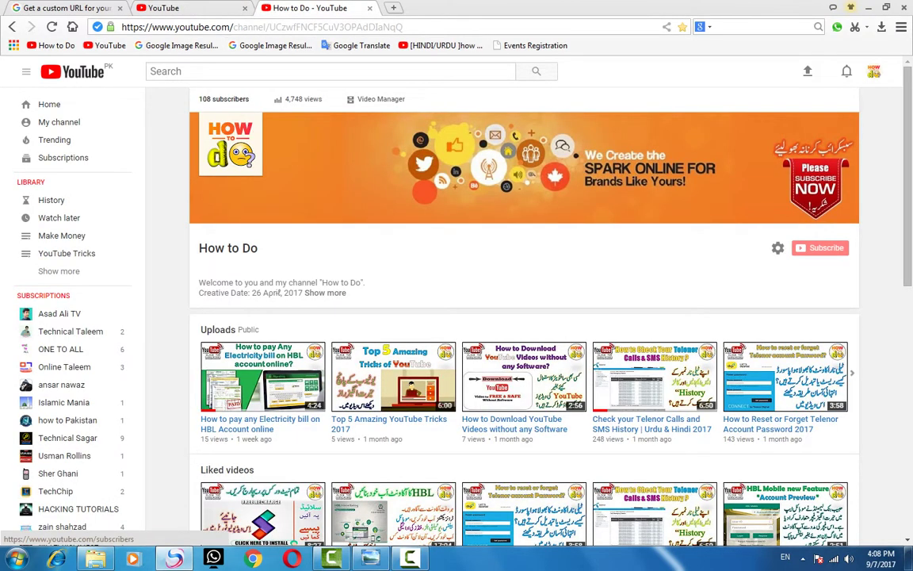
key("ctrl+shift+Tab")
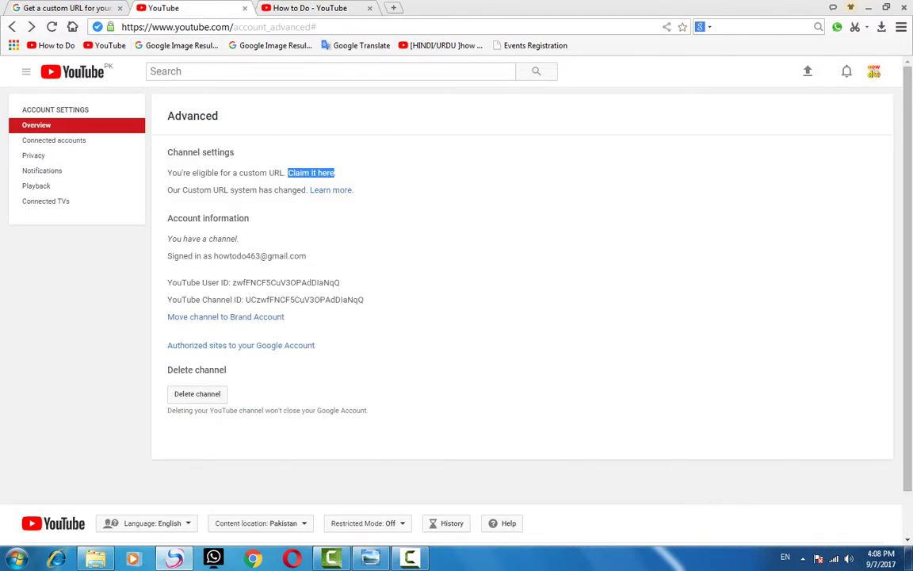
left_click_drag(167, 172, 336, 173)
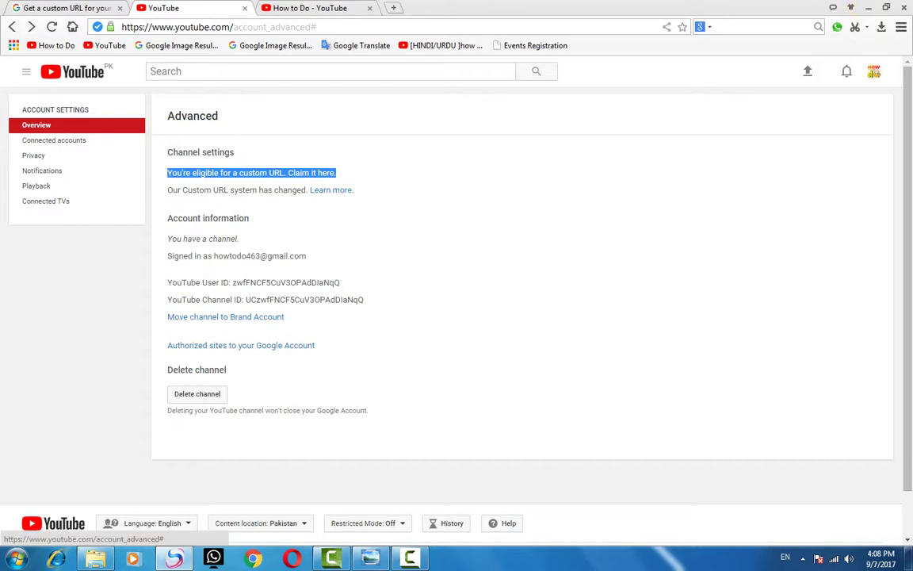
left_click(278, 292)
key("ctrl+Tab")
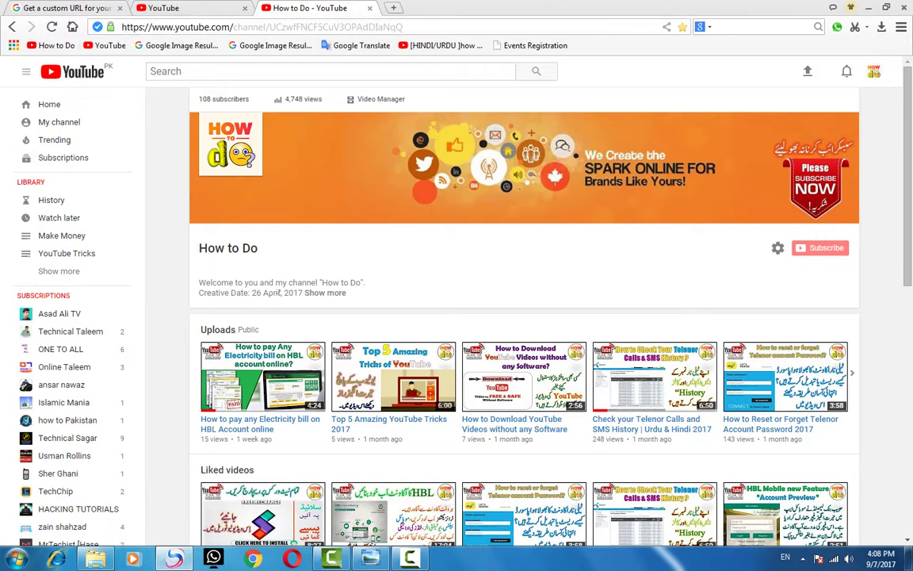
Examine the channel art requirement on the help page and compare it with the channel's own page
key("ctrl+Tab")
left_click_drag(251, 243, 153, 244)
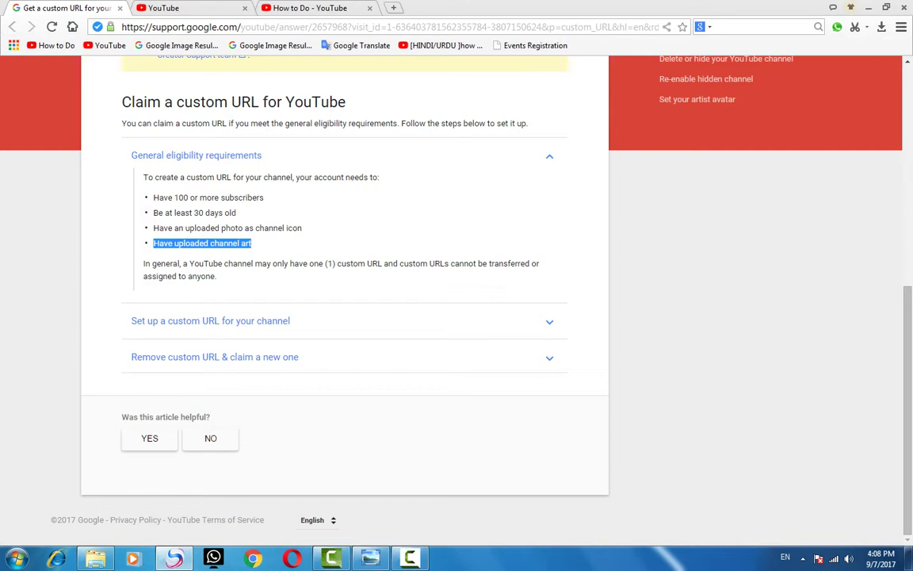
key("ctrl+shift+Tab")
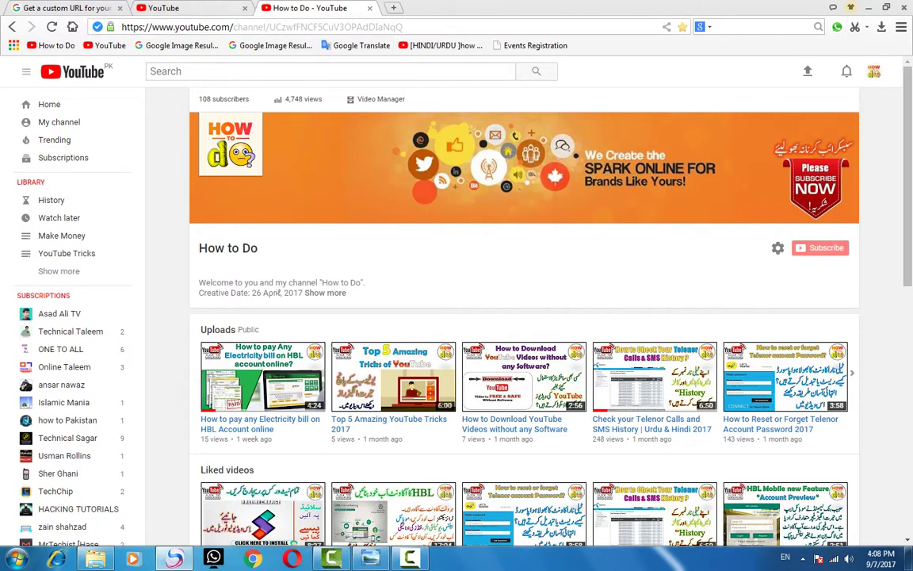
left_click(187, 8)
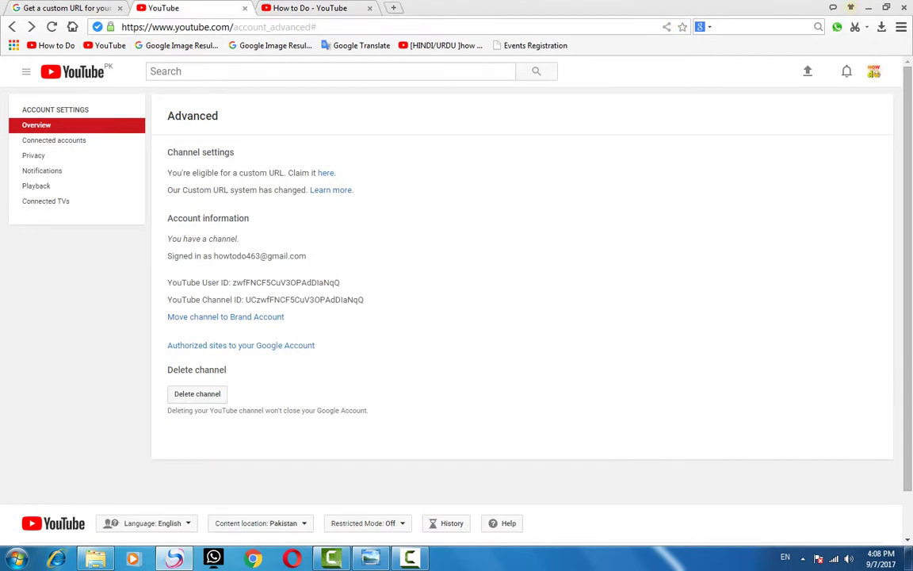
key("ctrl+shift+Tab")
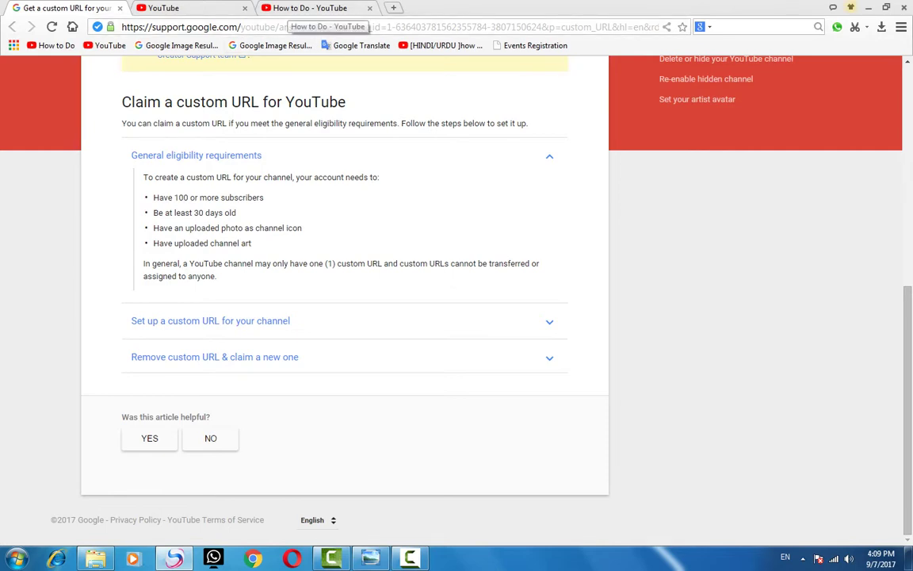
Open the advanced account settings of the How to Do channel through its YouTube settings
left_click(297, 8)
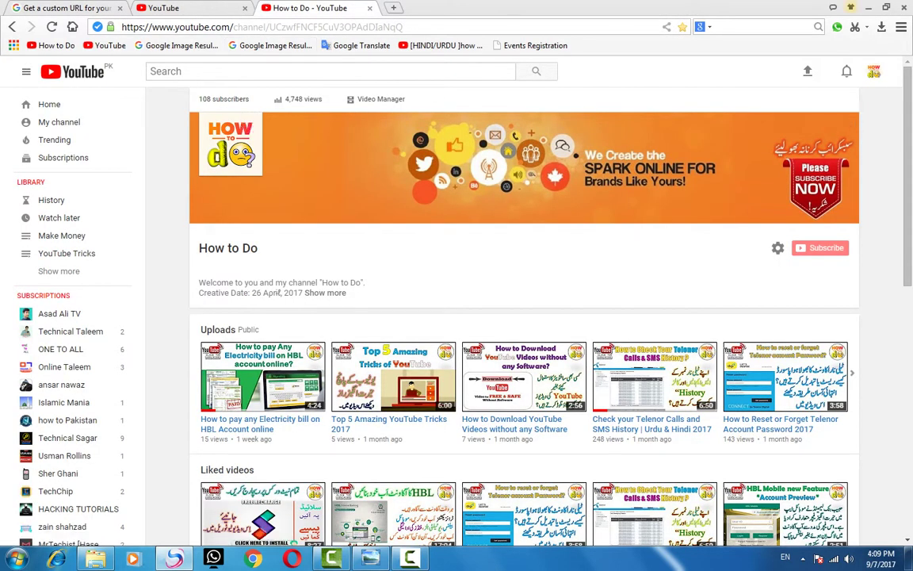
left_click(874, 71)
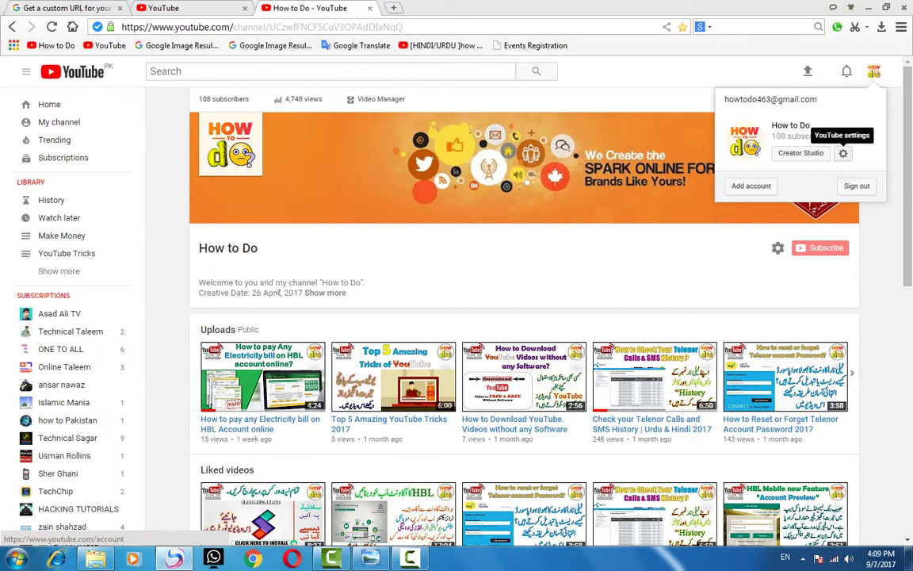
left_click(843, 153)
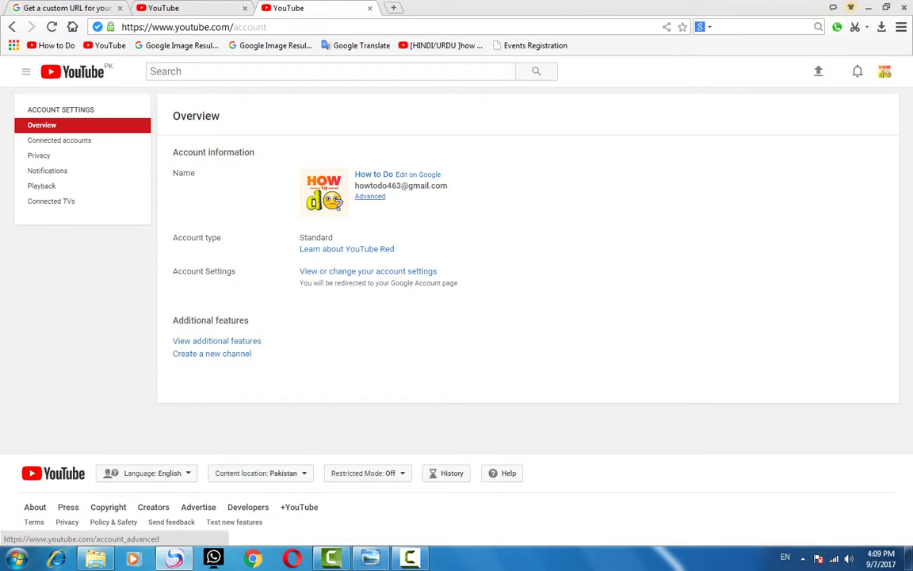
left_click(370, 196)
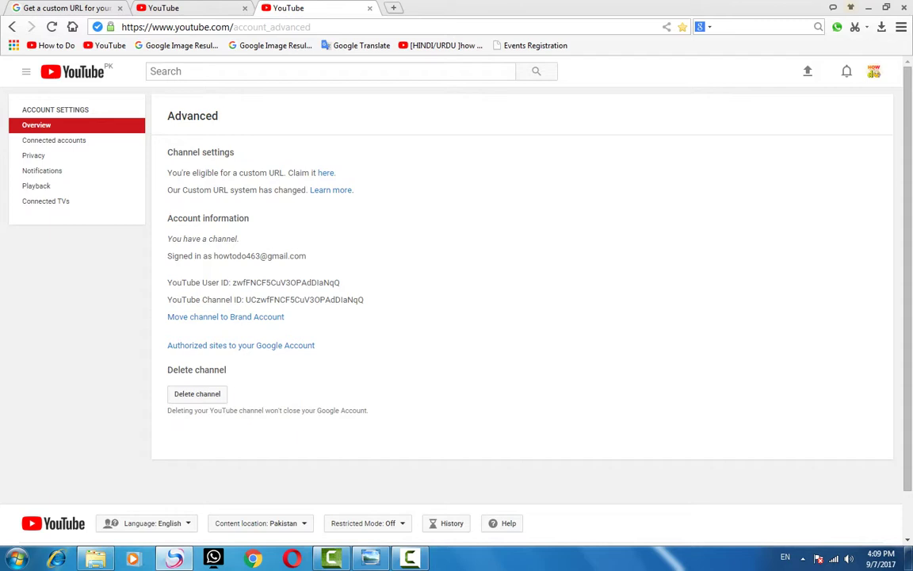
Start claiming the custom URL in the channel settings and add 463 after youtube.com/c/HowtoDo
left_click_drag(168, 152, 235, 152)
left_click(234, 152)
left_click(325, 173)
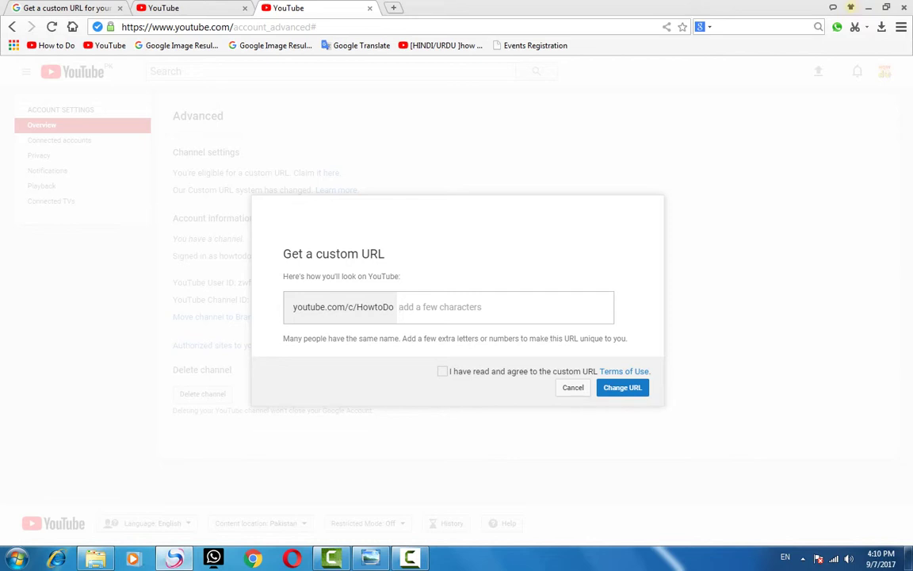
type("463")
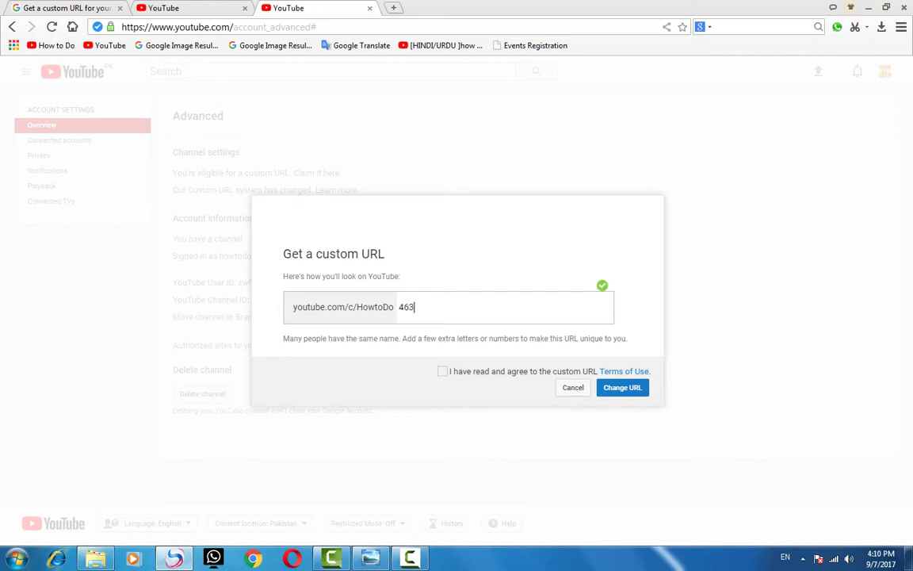
key("ctrl+shift+Tab")
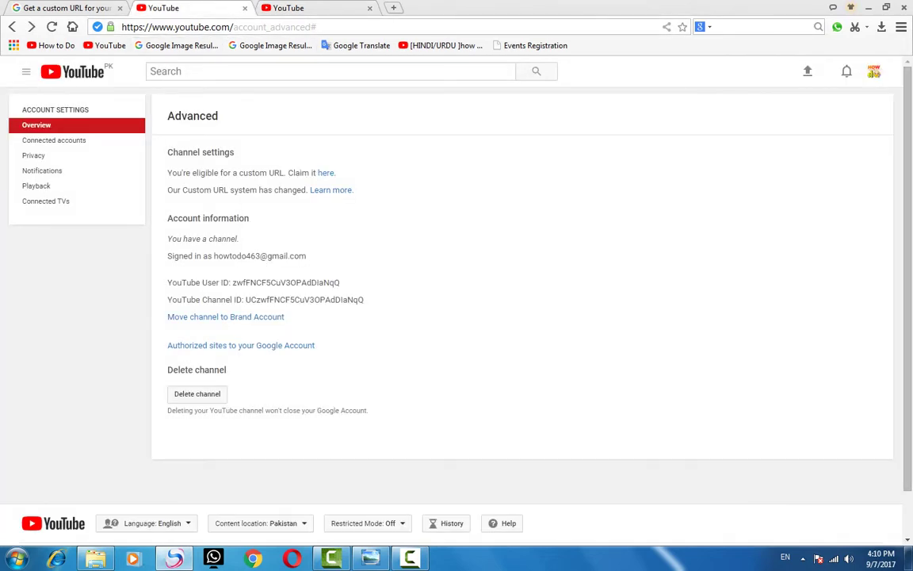
left_click(326, 173)
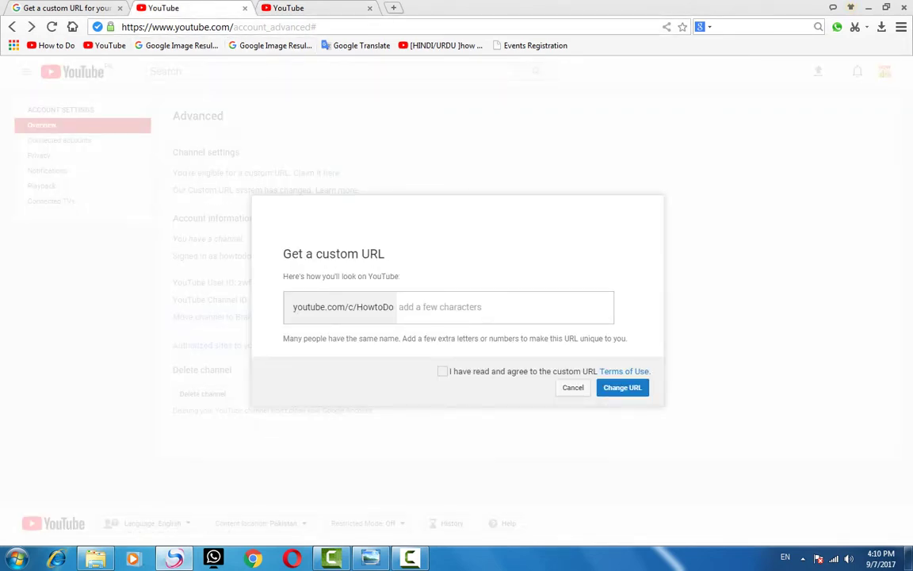
key("Escape")
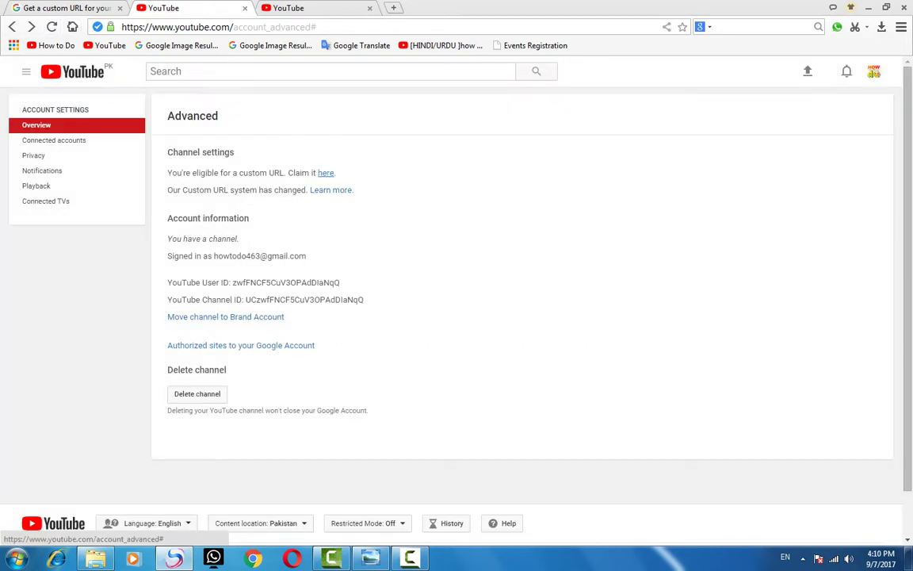
left_click(96, 127)
left_click(873, 71)
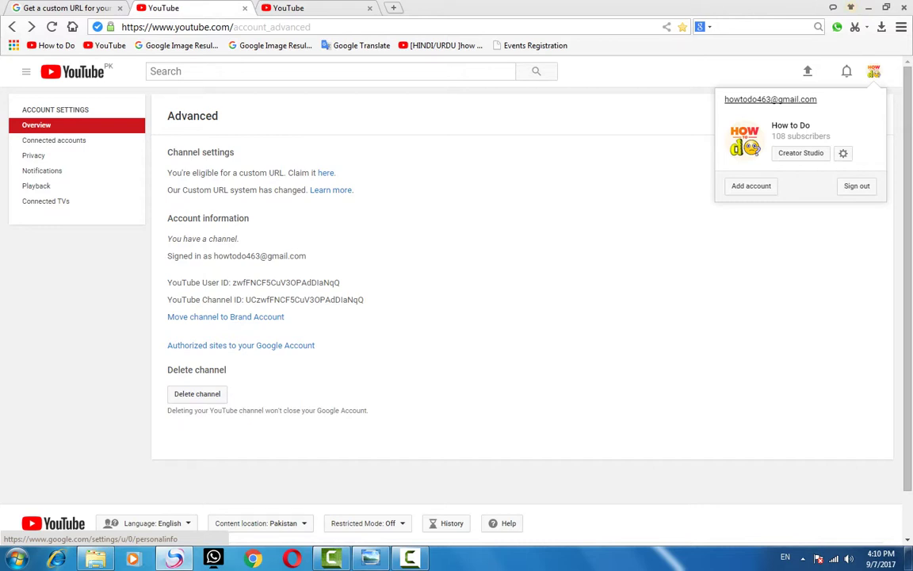
key("ctrl+Tab")
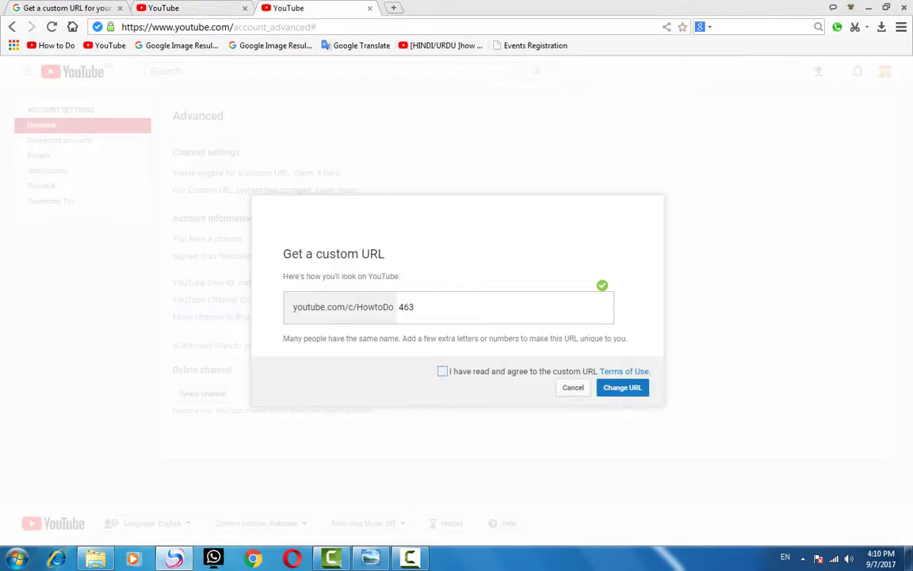
Agree to the custom URL Terms of Use, submit the URL change and confirm youtube.com/c/HowtoDo463
left_click(443, 371)
left_click(622, 386)
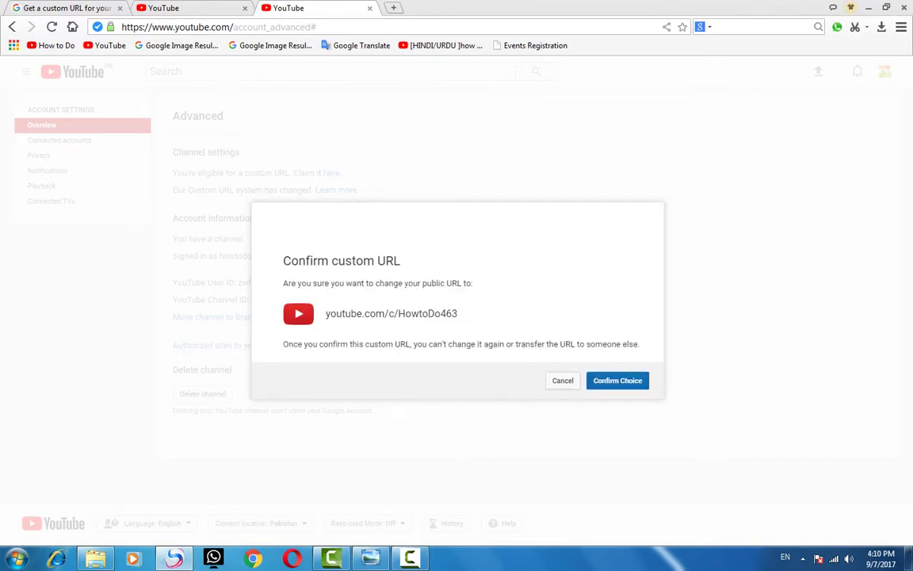
left_click_drag(458, 313, 398, 313)
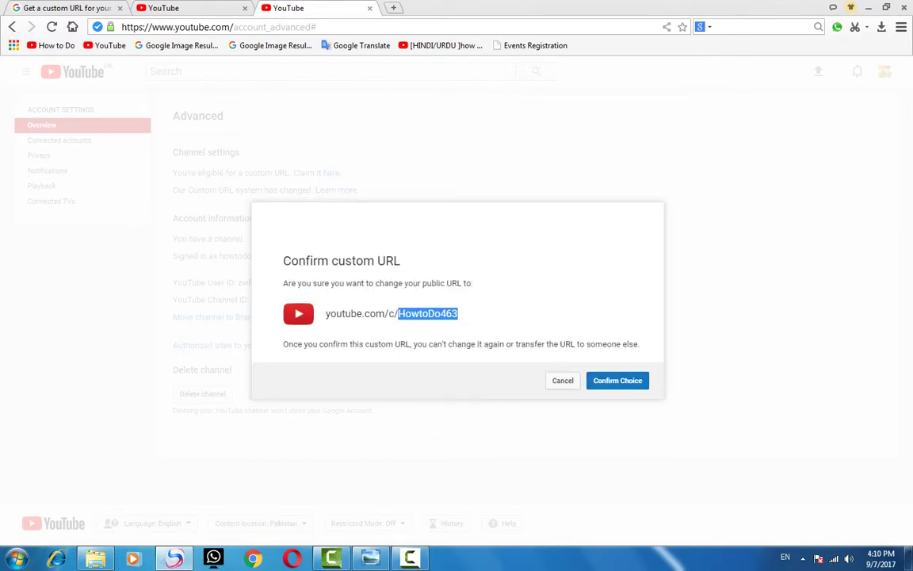
left_click(428, 313)
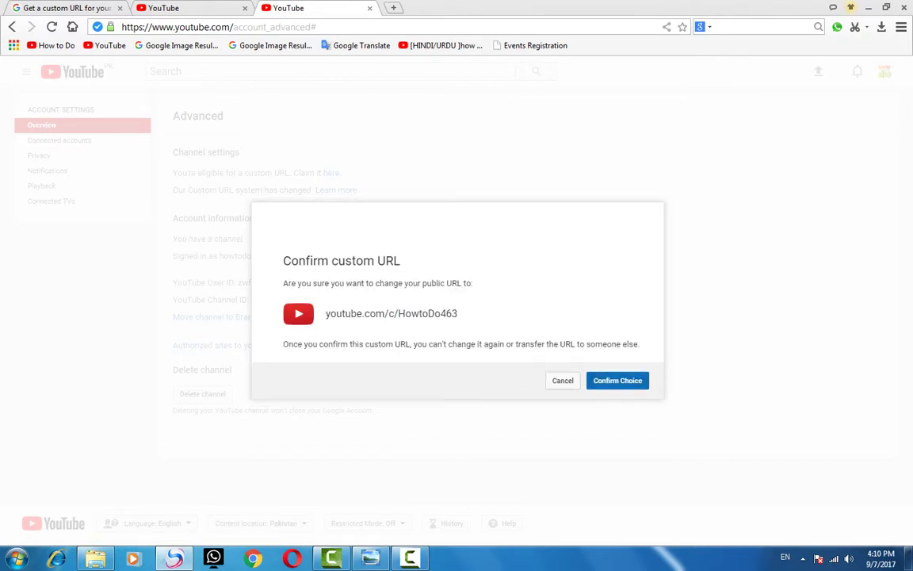
left_click(618, 381)
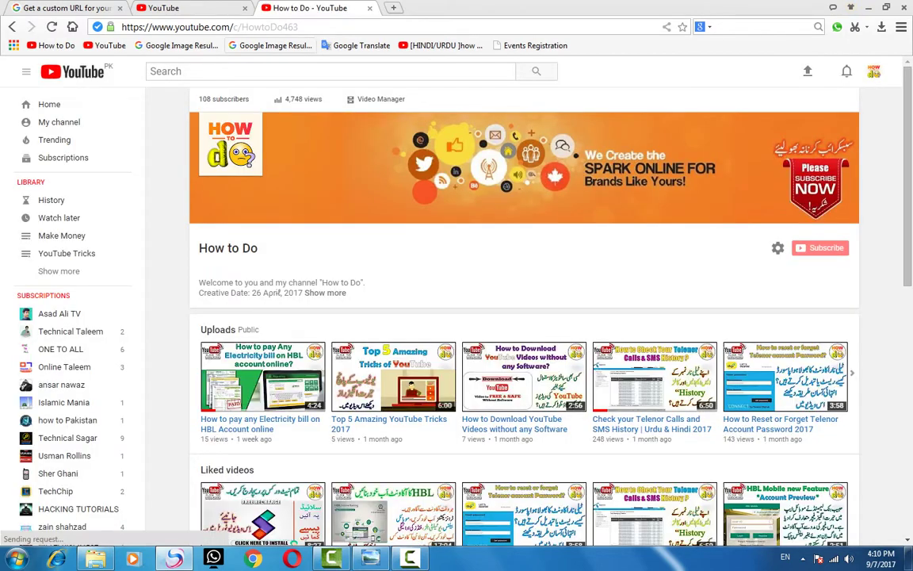
Check the new custom URL in the channel page's address and in the refreshed advanced account settings
left_click_drag(298, 27, 242, 27)
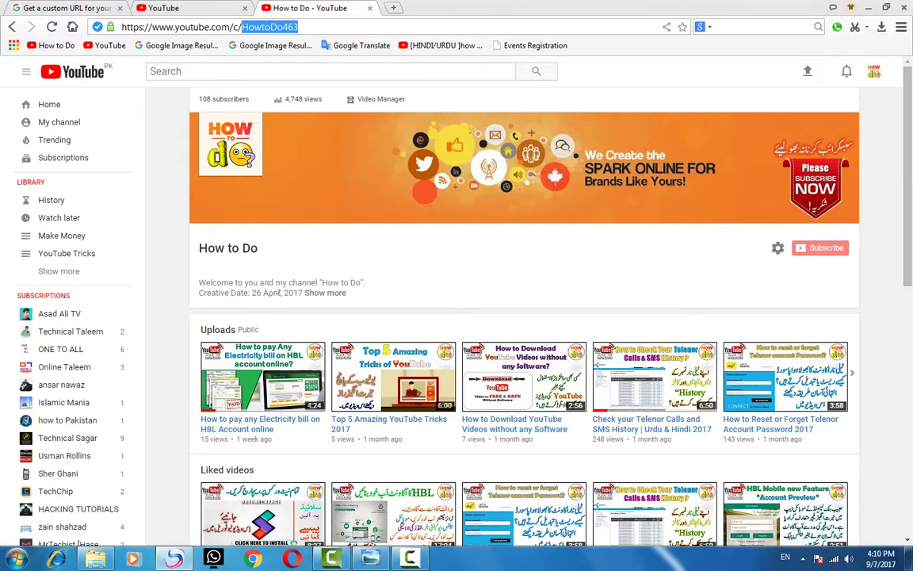
left_click(191, 8)
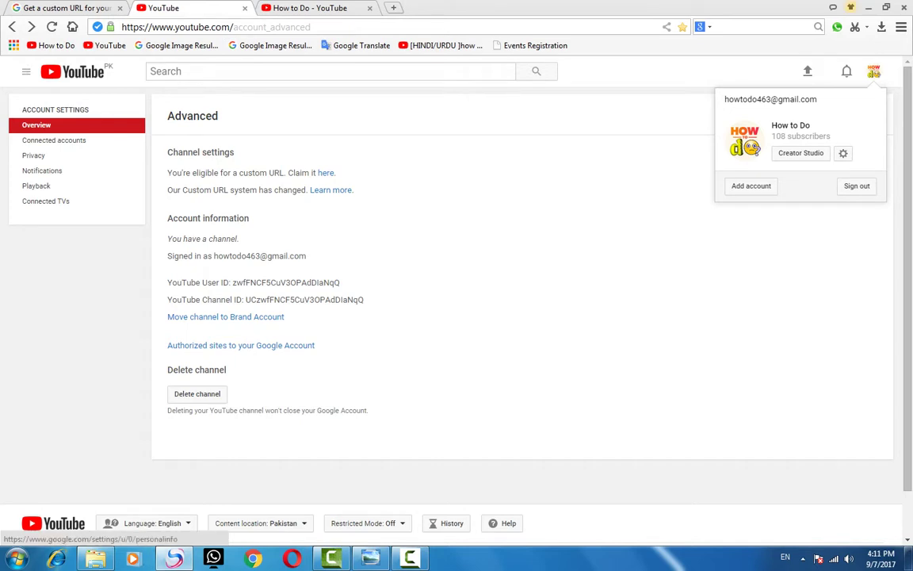
key("F5")
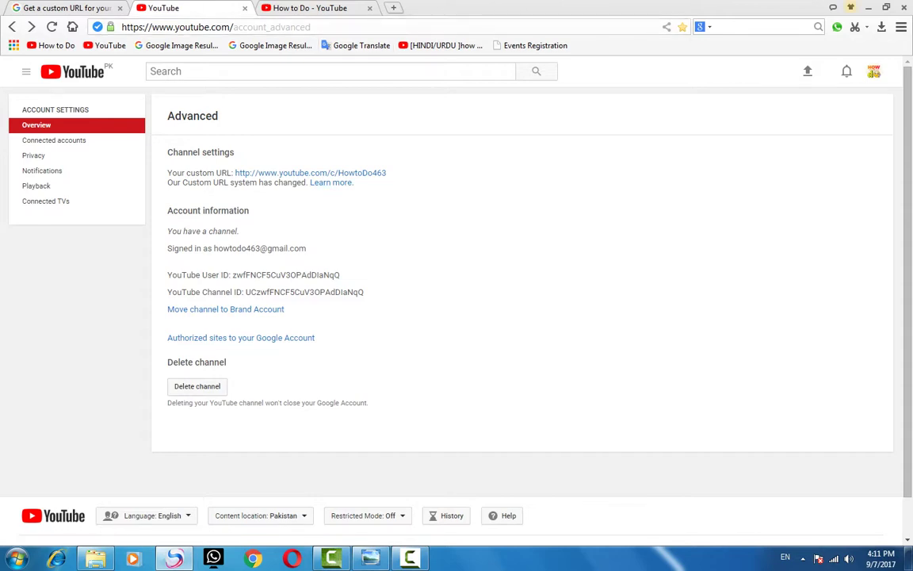
key("ctrl+Tab")
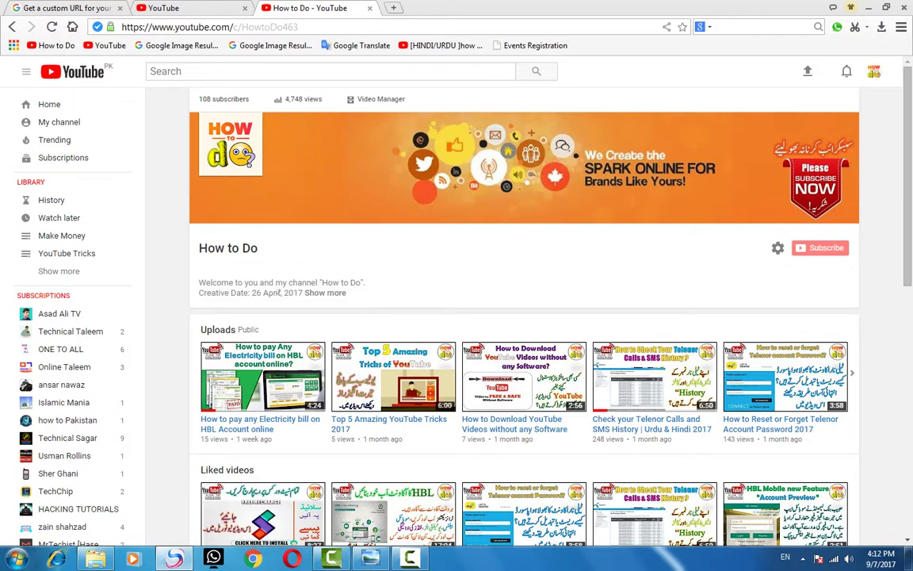
scroll(278, 293, "down", 1)
scroll(278, 293, "up", 1)
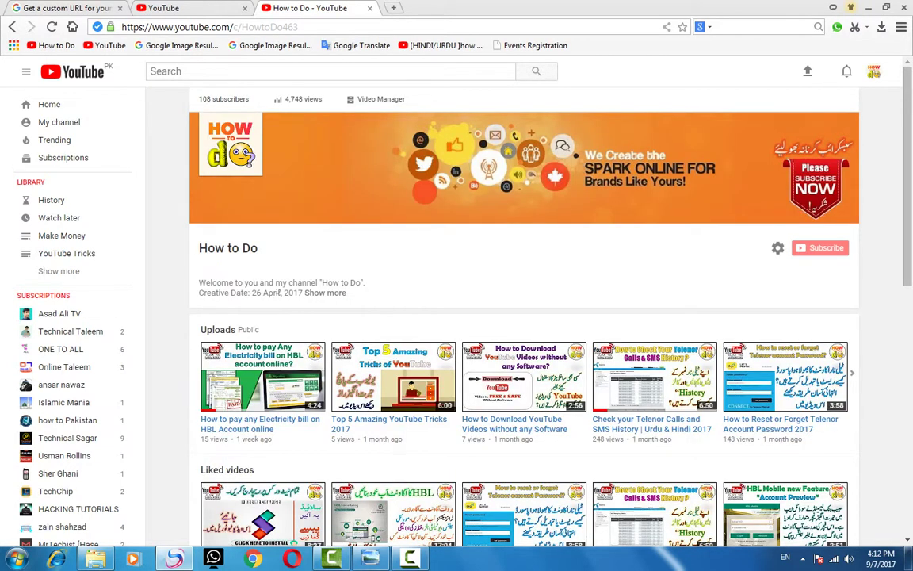